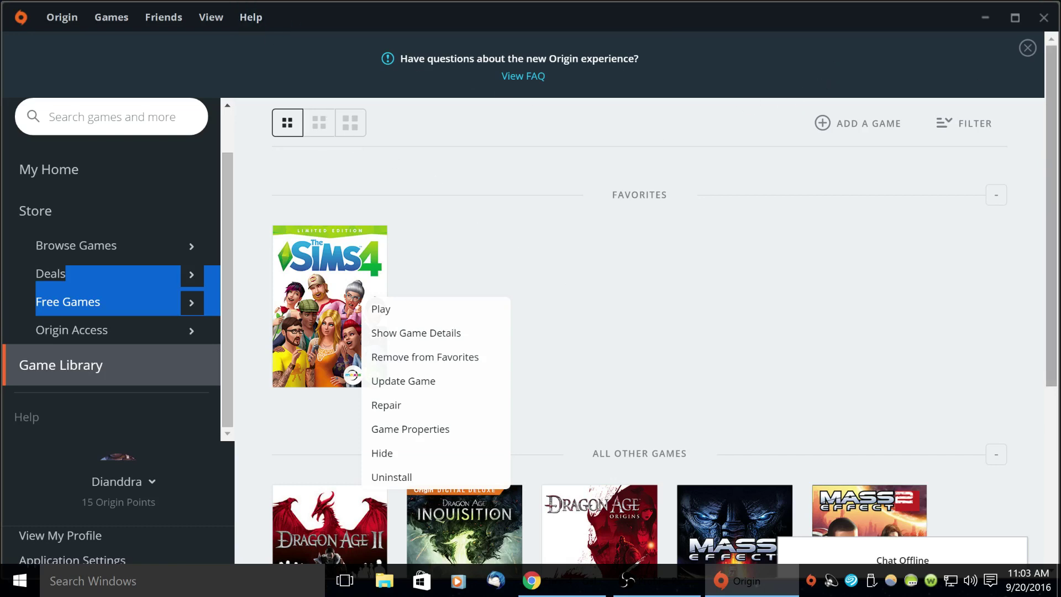
scroll(1052, 81, down, 2)
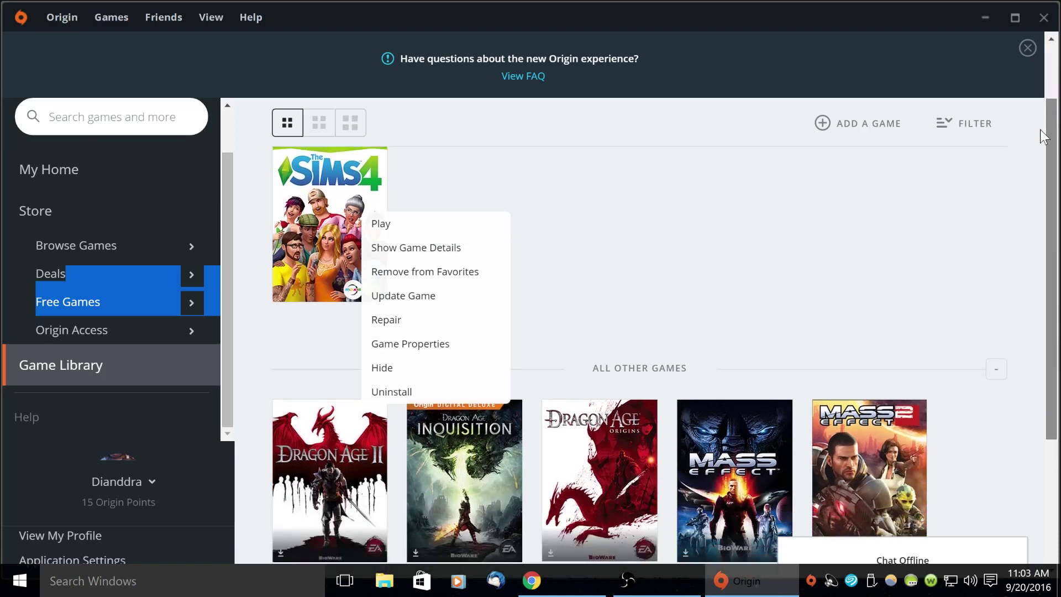
scroll(1044, 80, up, 2)
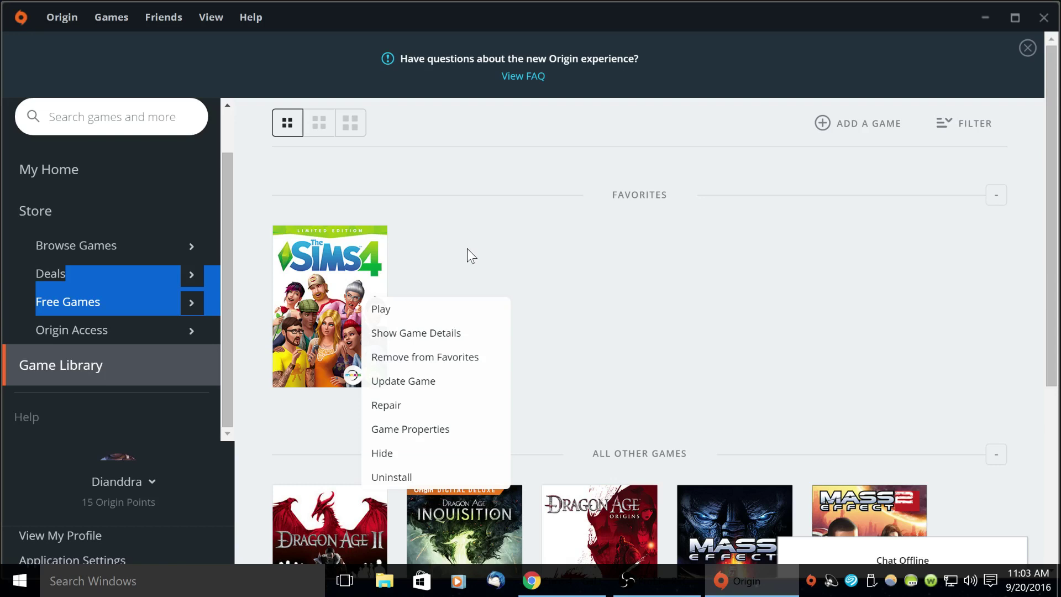
click(434, 240)
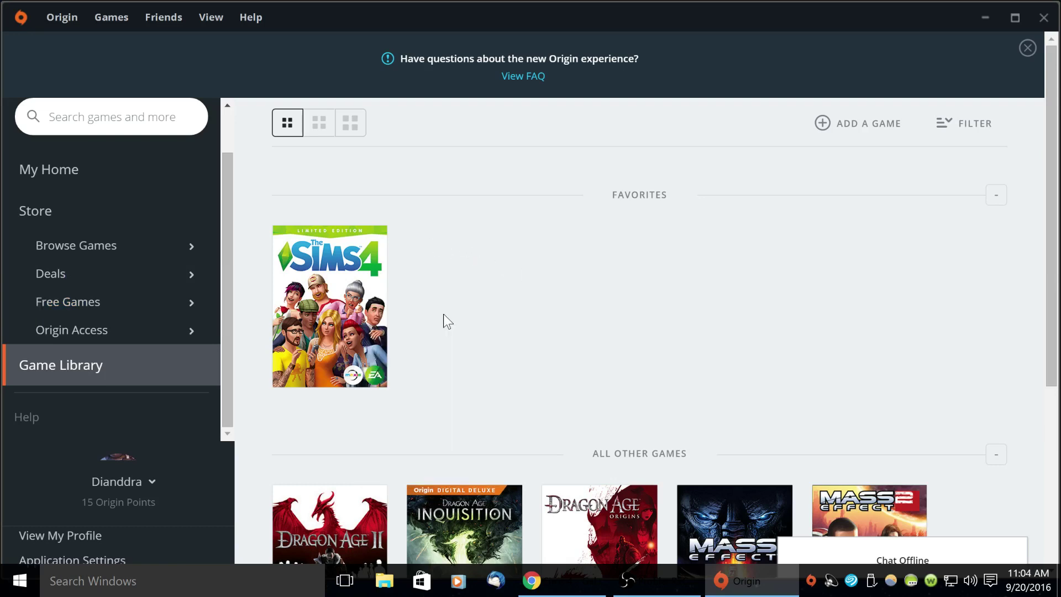
Run a game update on The Sims 4 Limited Edition in the game library, and start a repair of its installation
right_click(344, 294)
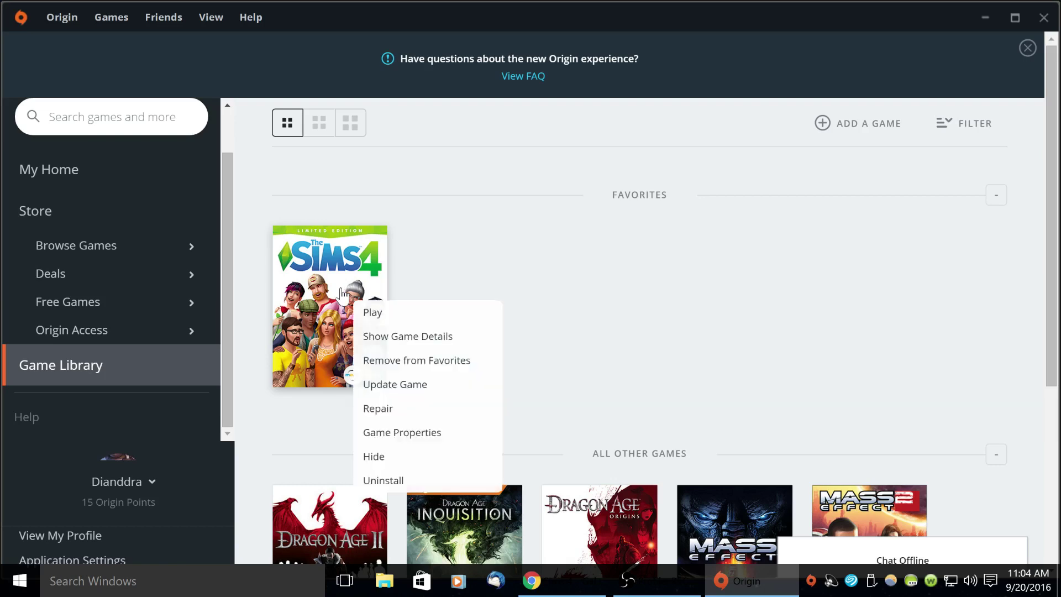
click(415, 389)
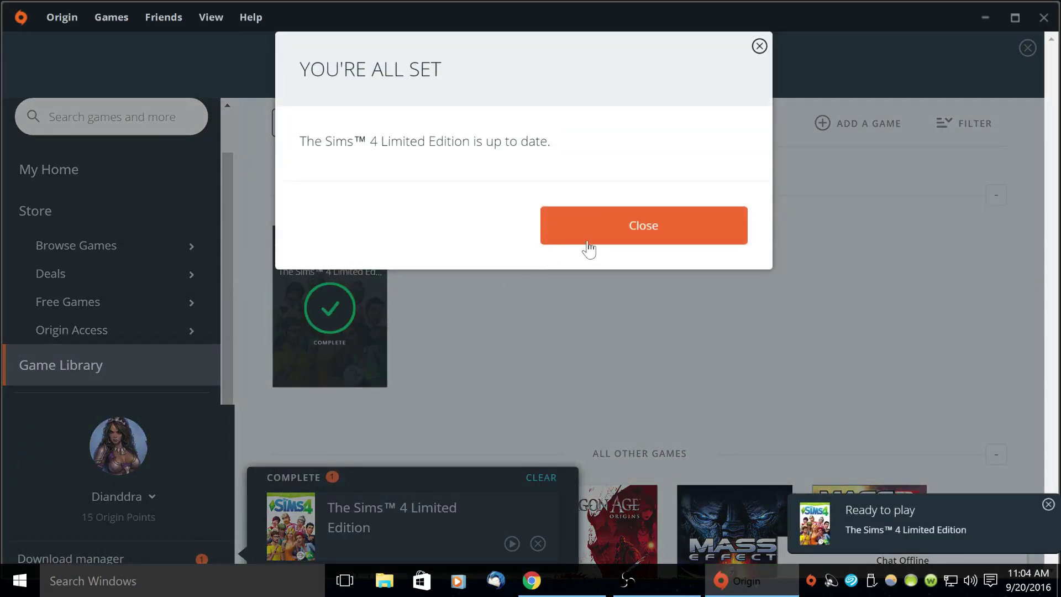
click(639, 234)
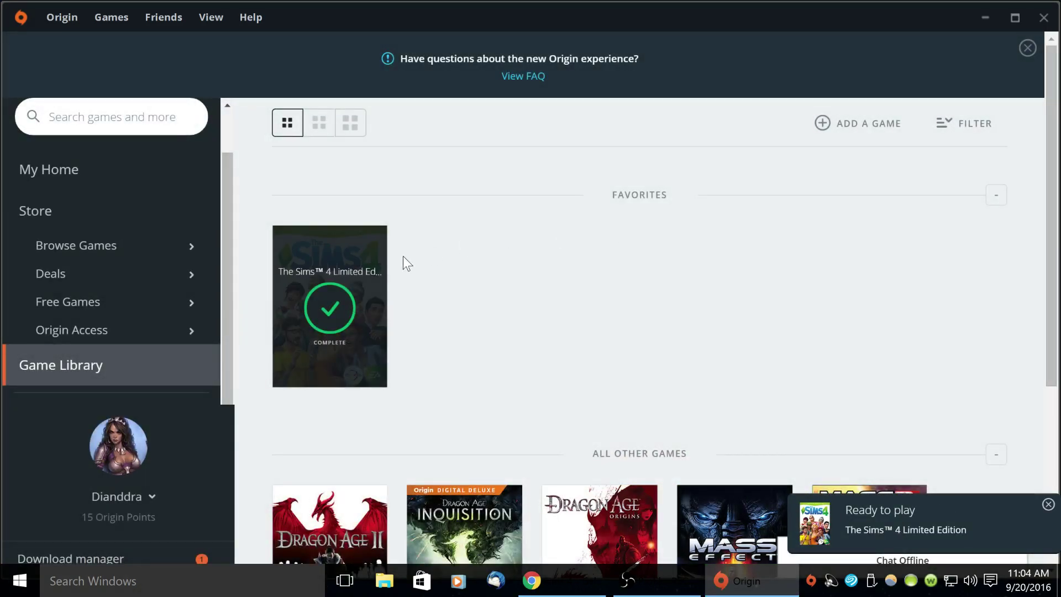
right_click(353, 260)
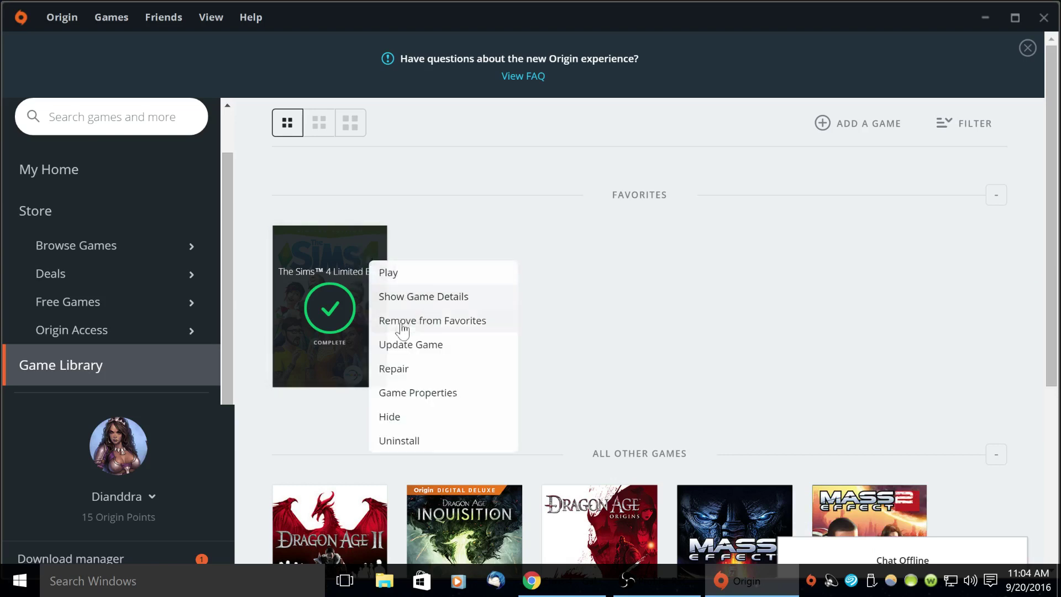
click(413, 369)
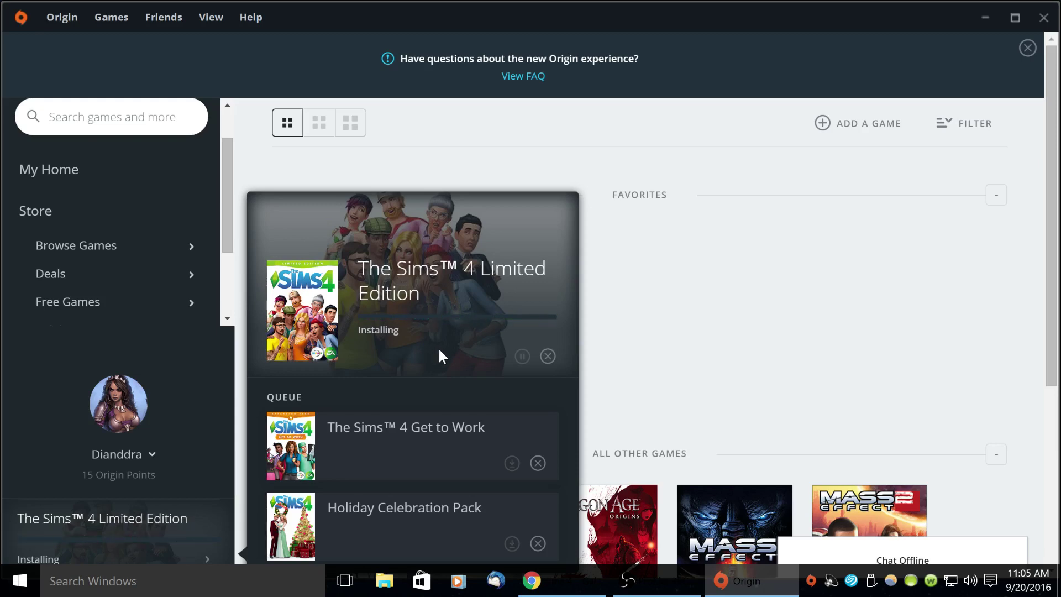
Switch to Chrome, download the CCleaner Free installer ccsetup522.exe to the Downloads folder, and install it
key(alt+Tab)
click(746, 26)
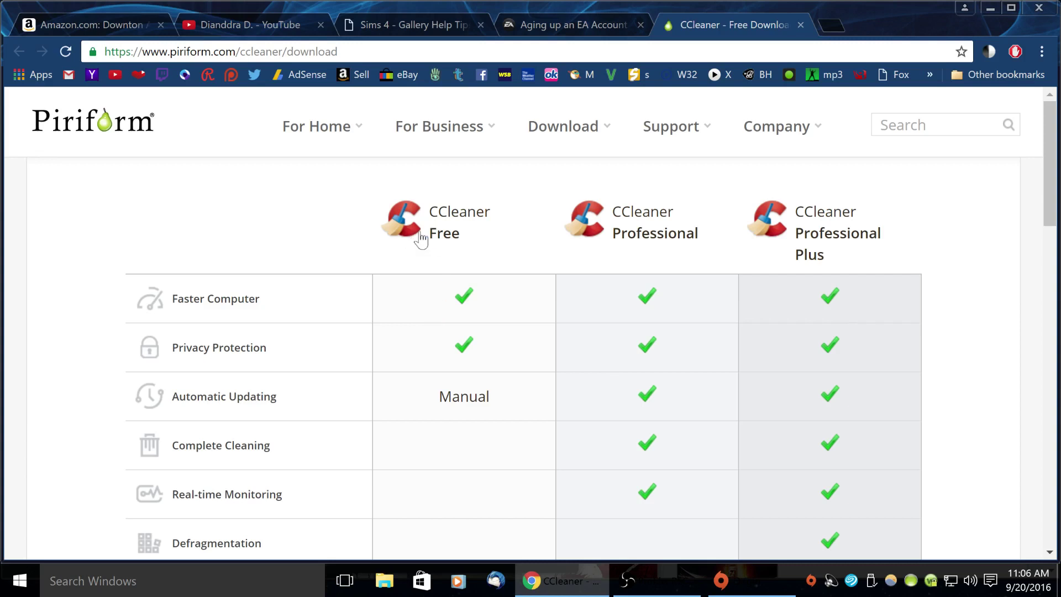
scroll(436, 423, down, 6)
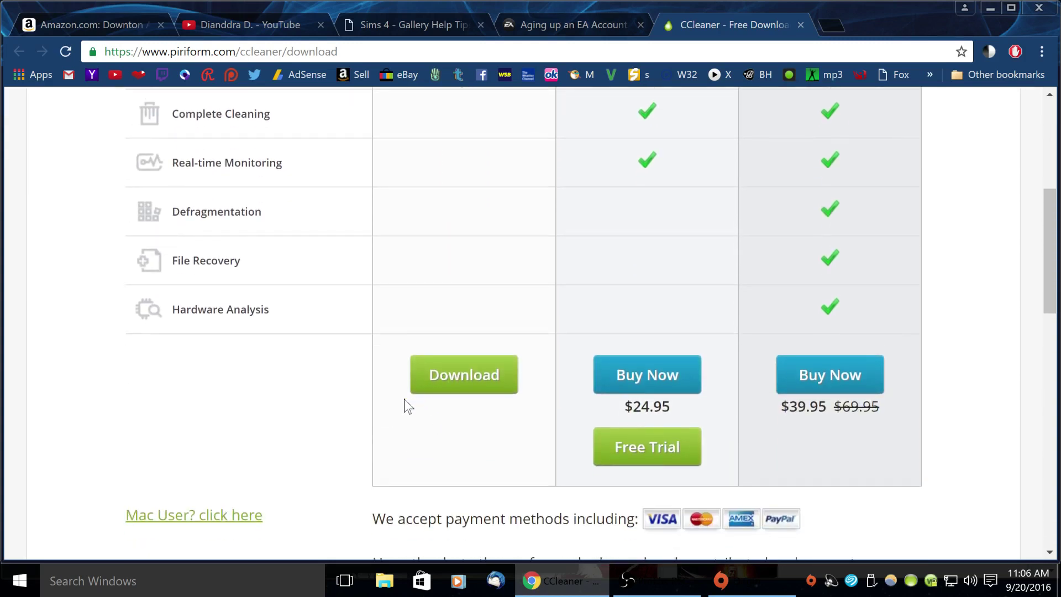
click(462, 378)
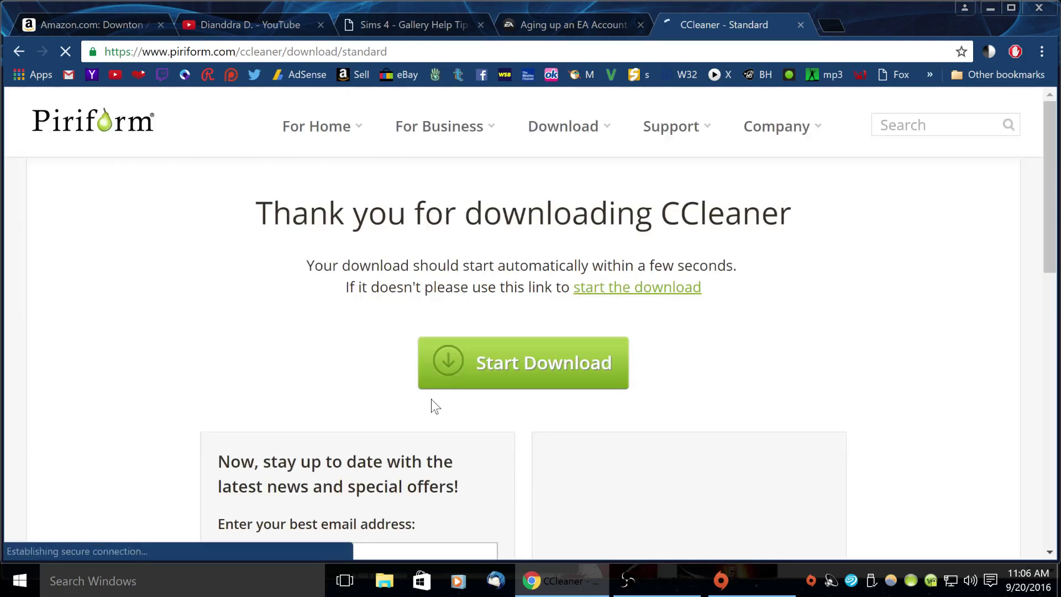
click(71, 134)
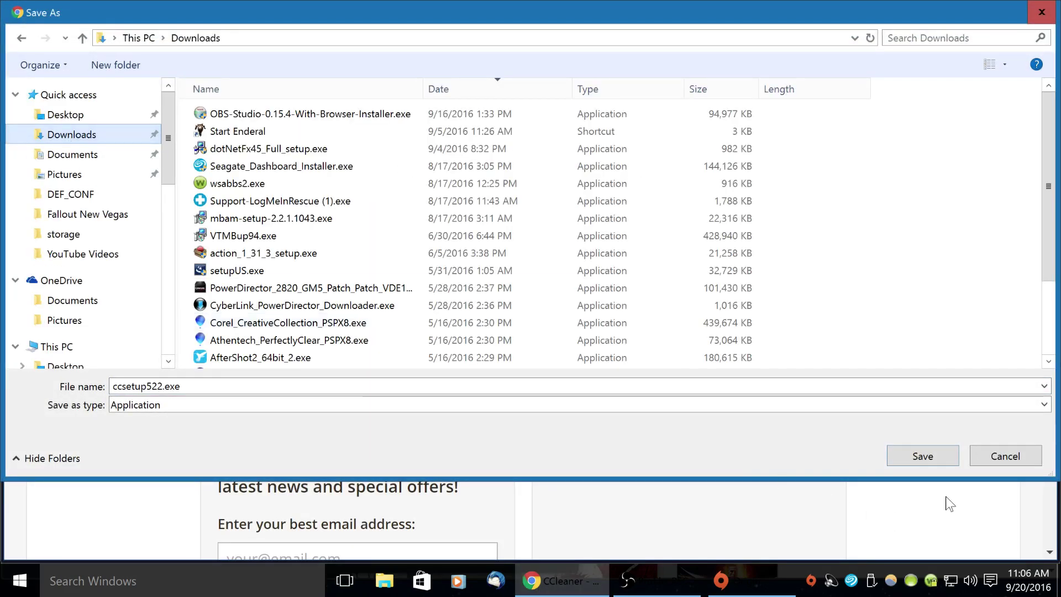
click(919, 456)
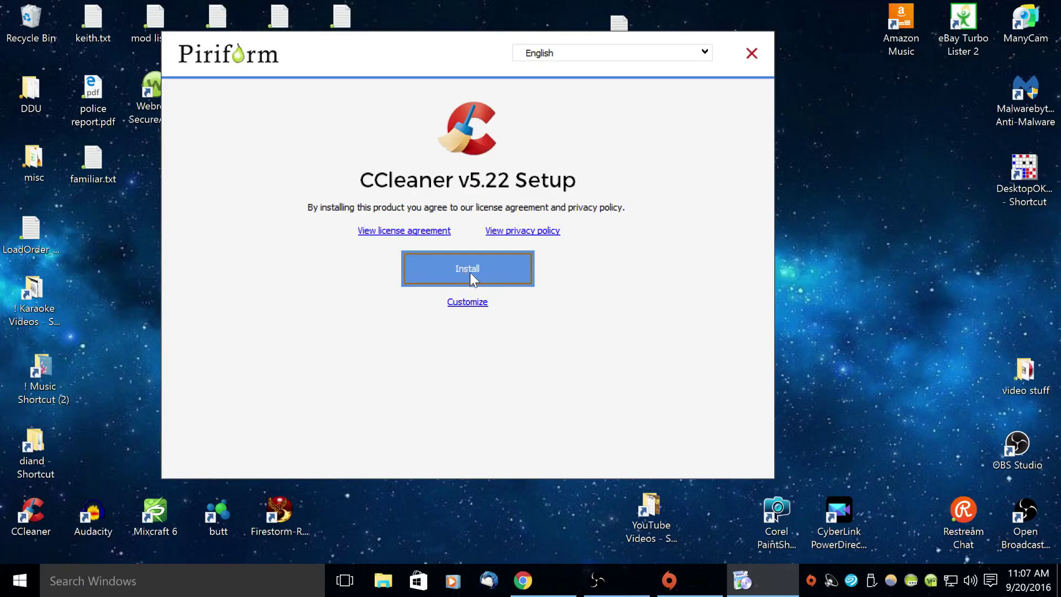
click(467, 269)
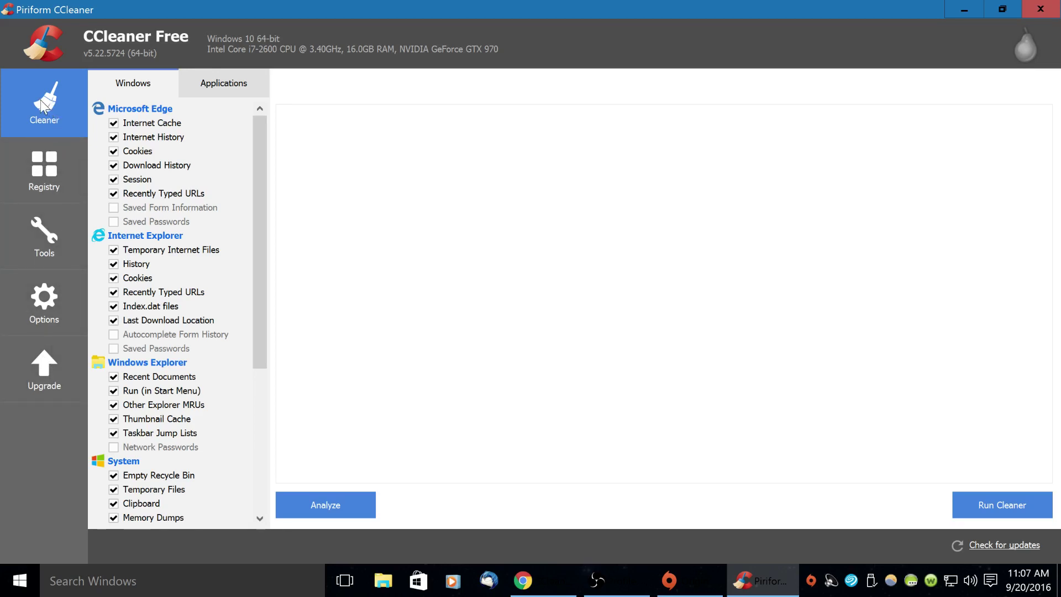
Analyze the system with the default cleaning options and delete the found files, declining to close Google Chrome
click(329, 508)
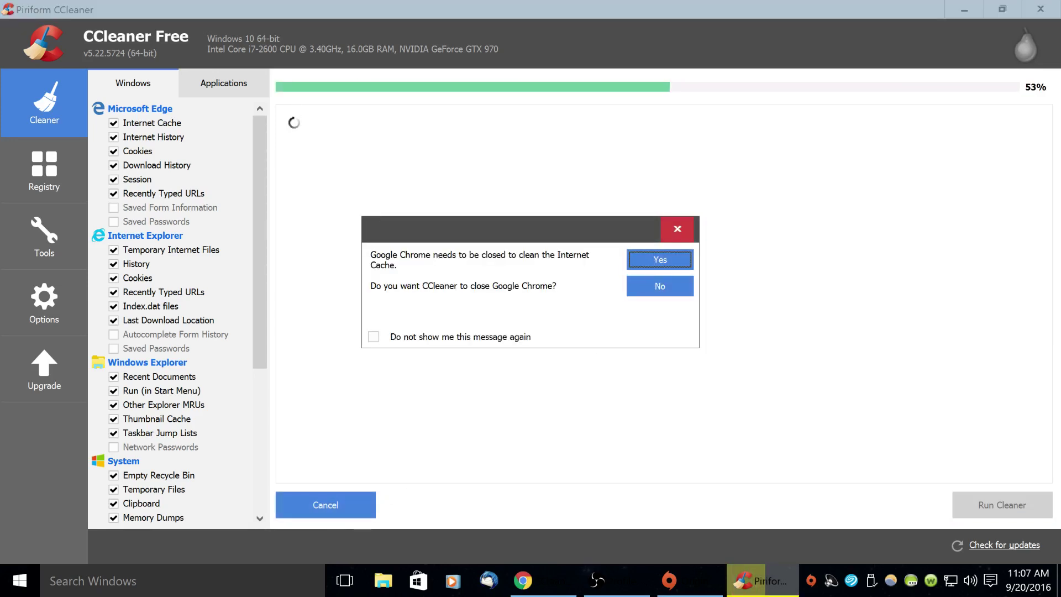
click(651, 286)
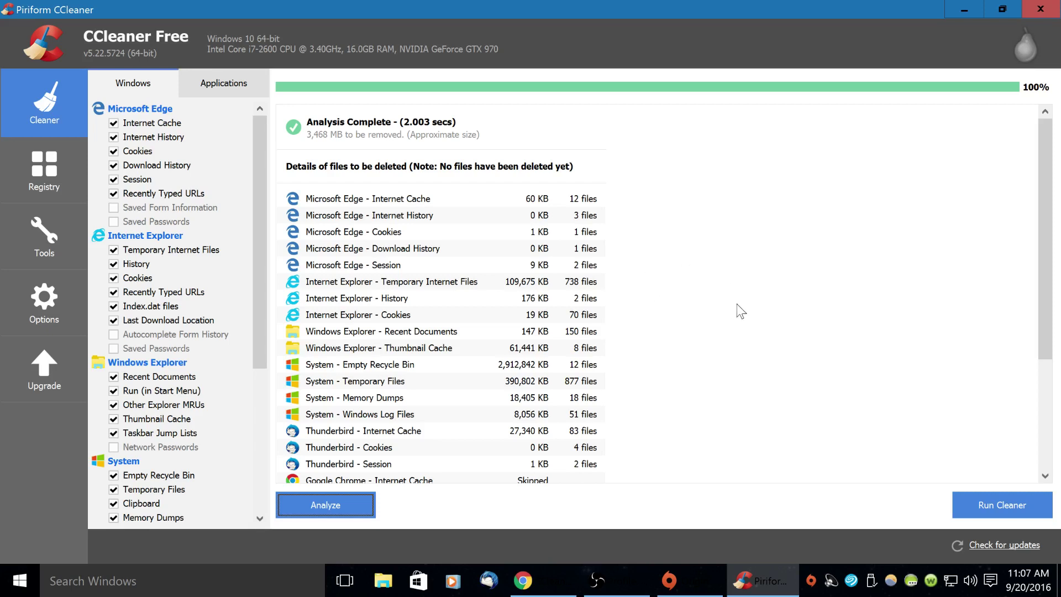
click(990, 505)
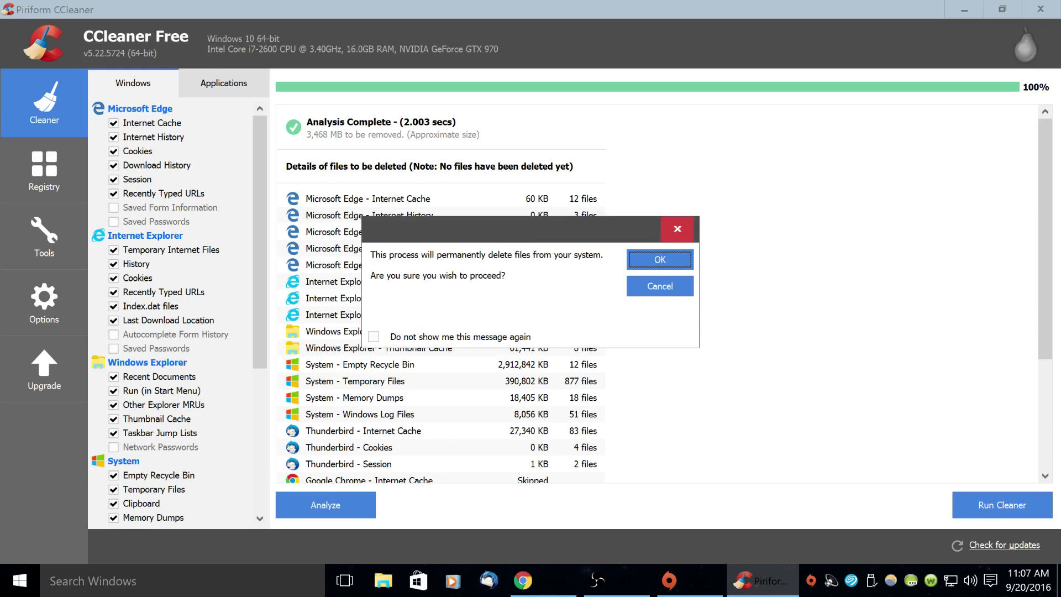
click(655, 260)
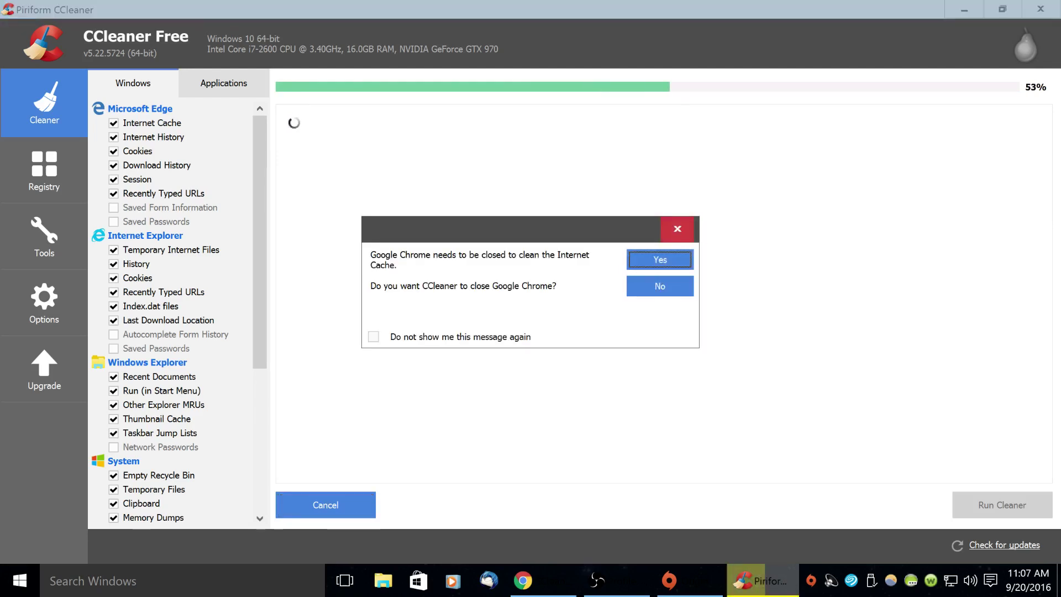
click(658, 288)
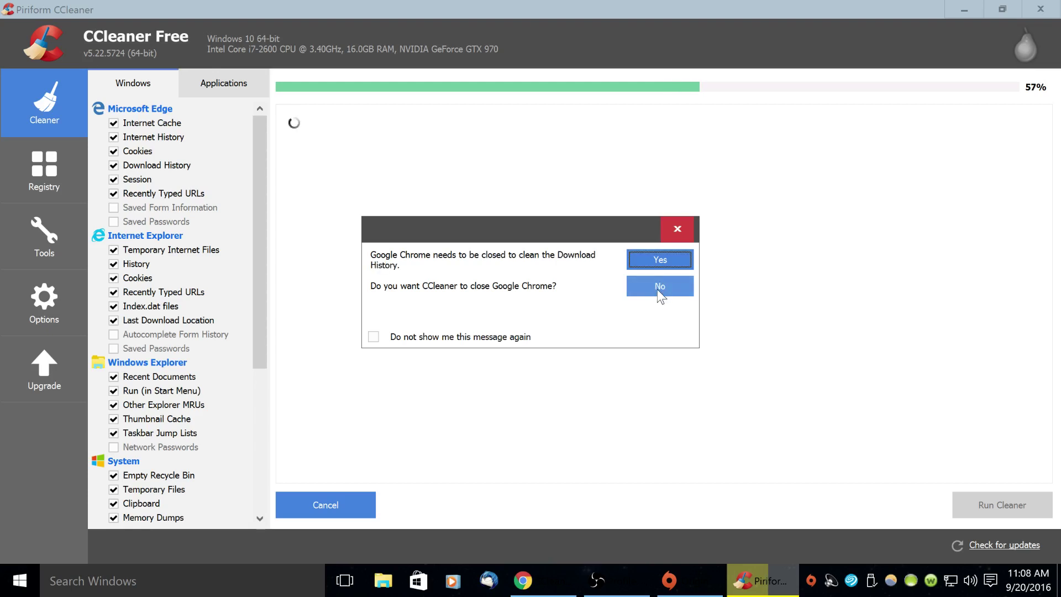
click(658, 287)
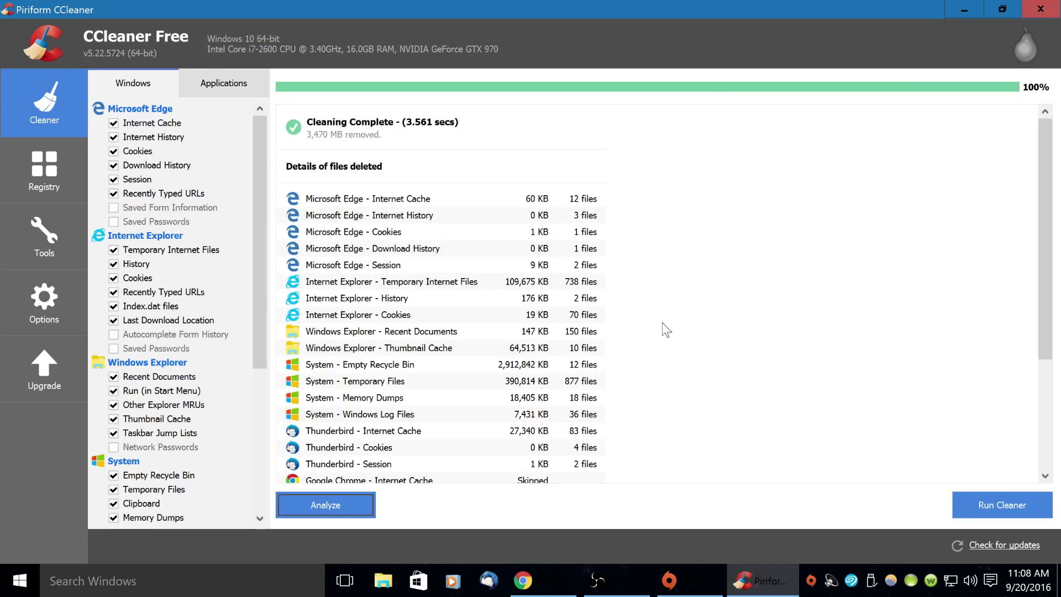
Scan the registry for issues and save a backup of the registry changes as cc_20160920_110831.reg in Documents
click(41, 166)
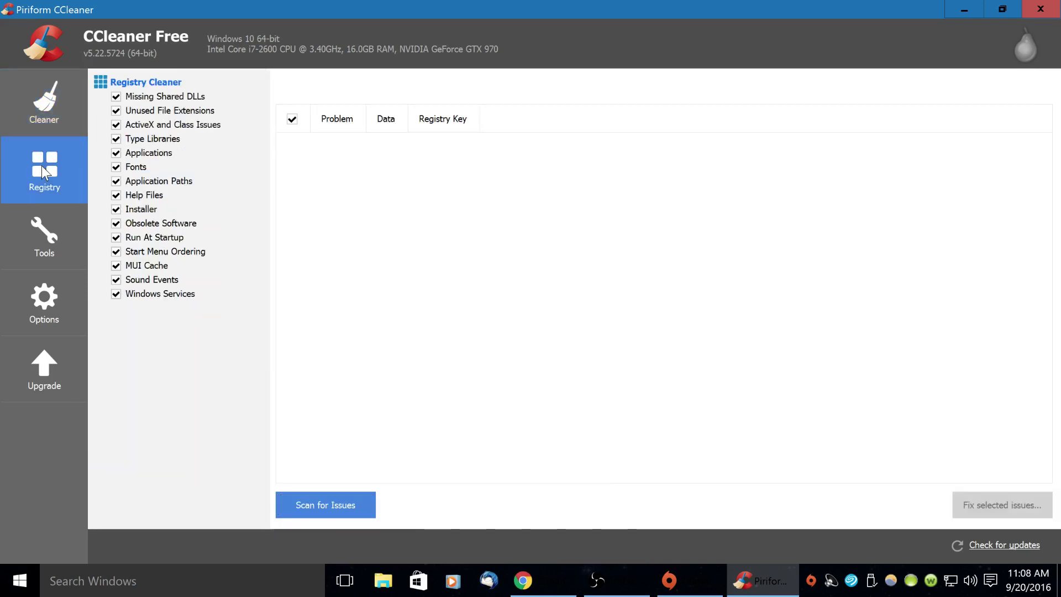
click(330, 509)
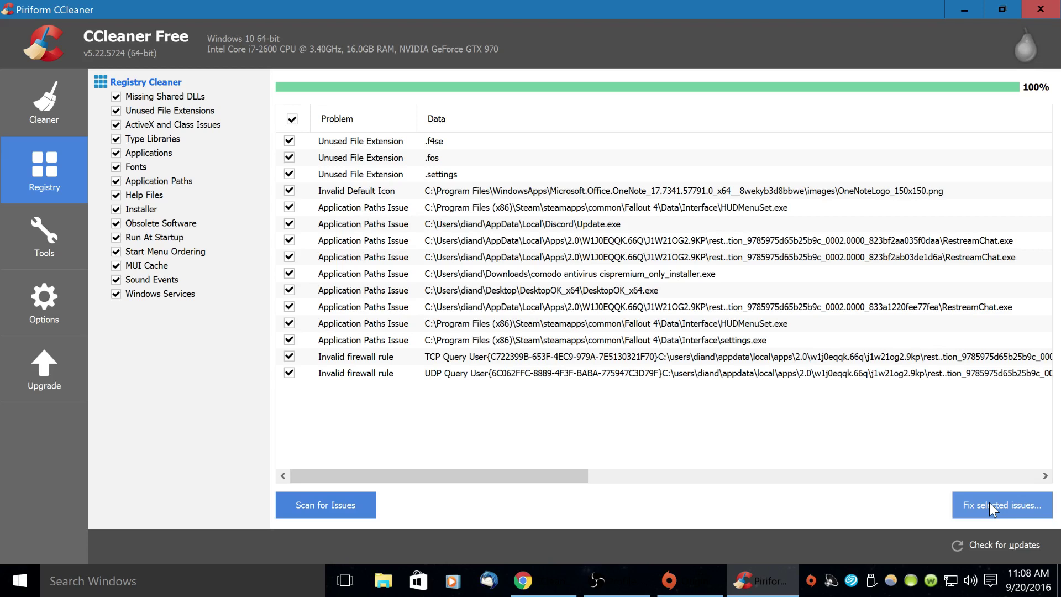
click(989, 502)
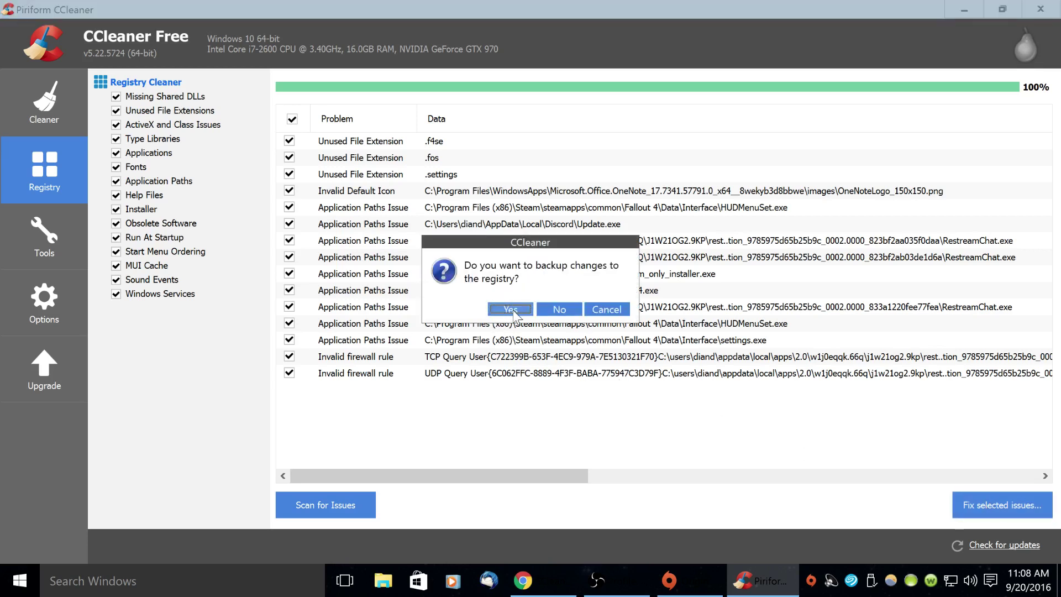
click(512, 308)
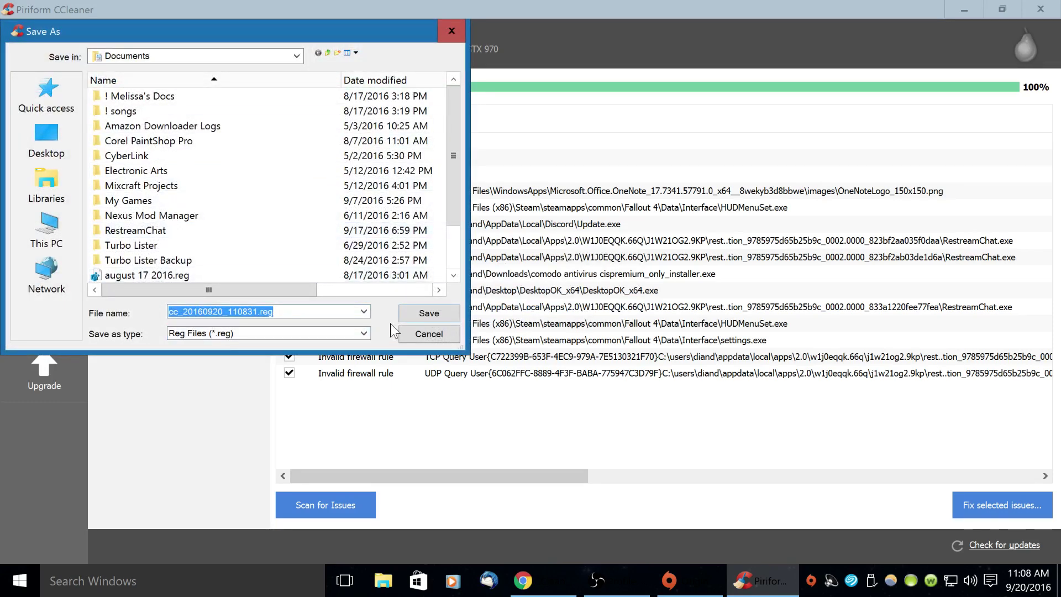
click(416, 313)
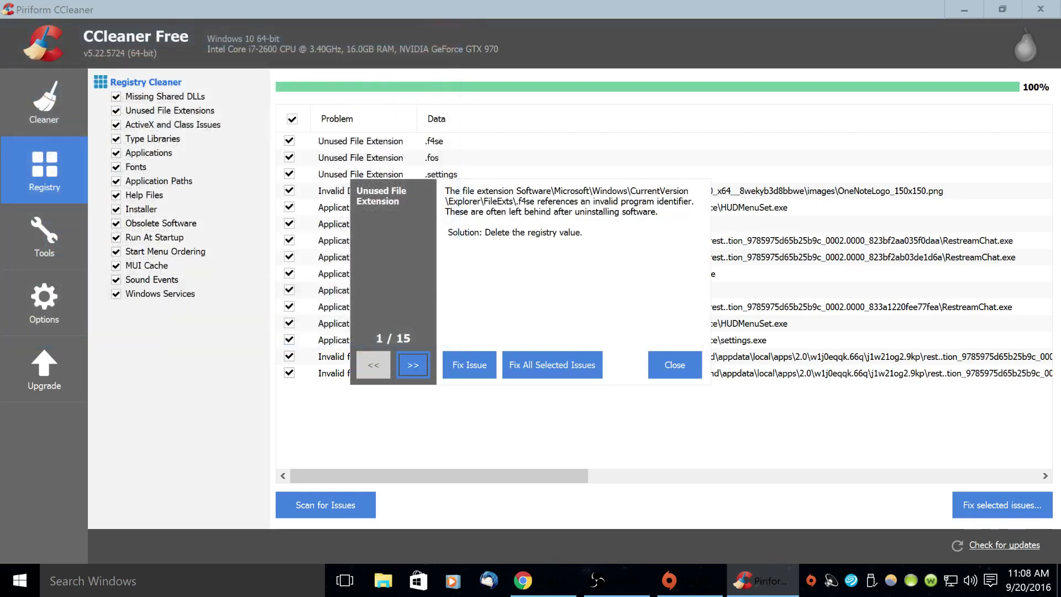
Fix all selected registry issues and close CCleaner
click(549, 366)
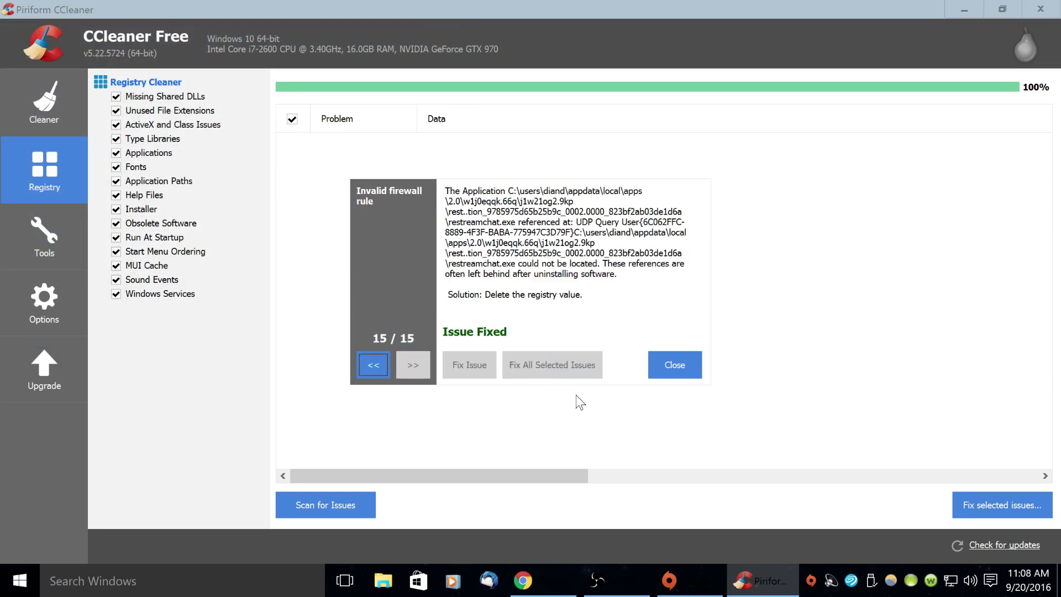
click(678, 370)
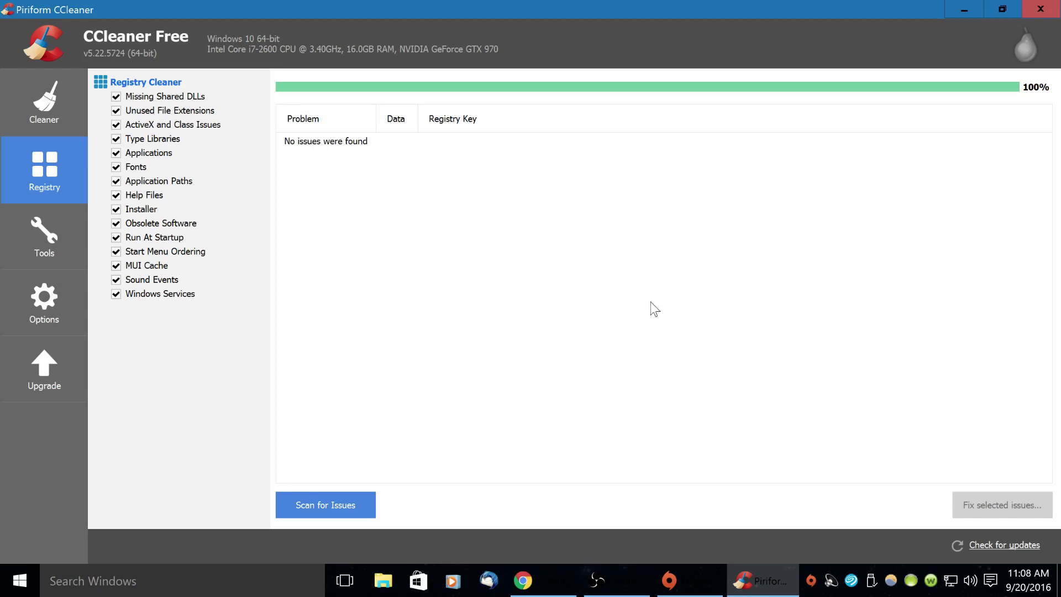
click(1041, 11)
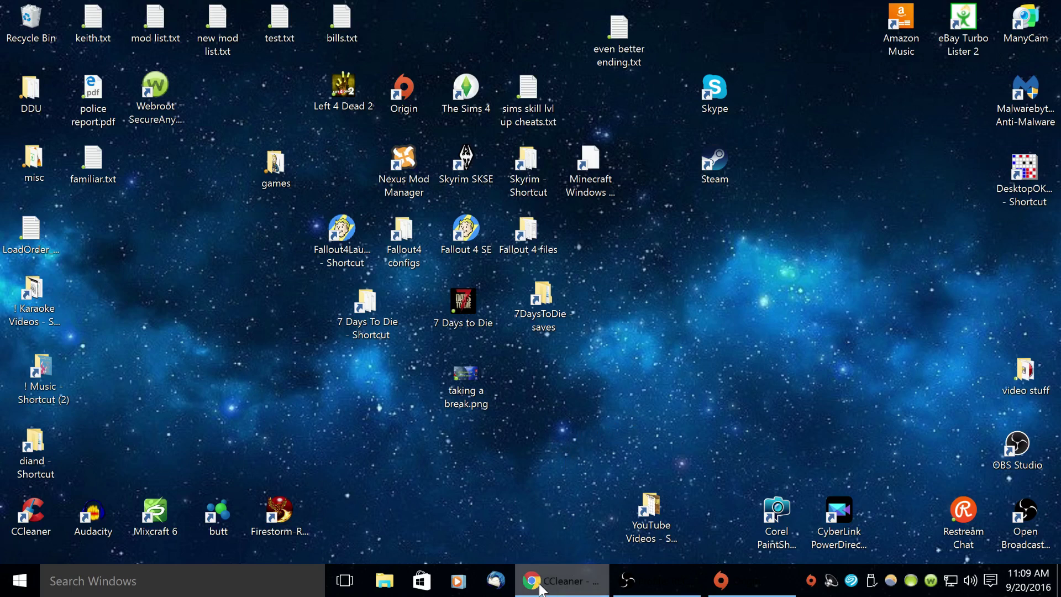
Switch to Chrome, close the CCleaner download page, and return to the Sims 4 Gallery help forum thread
click(558, 580)
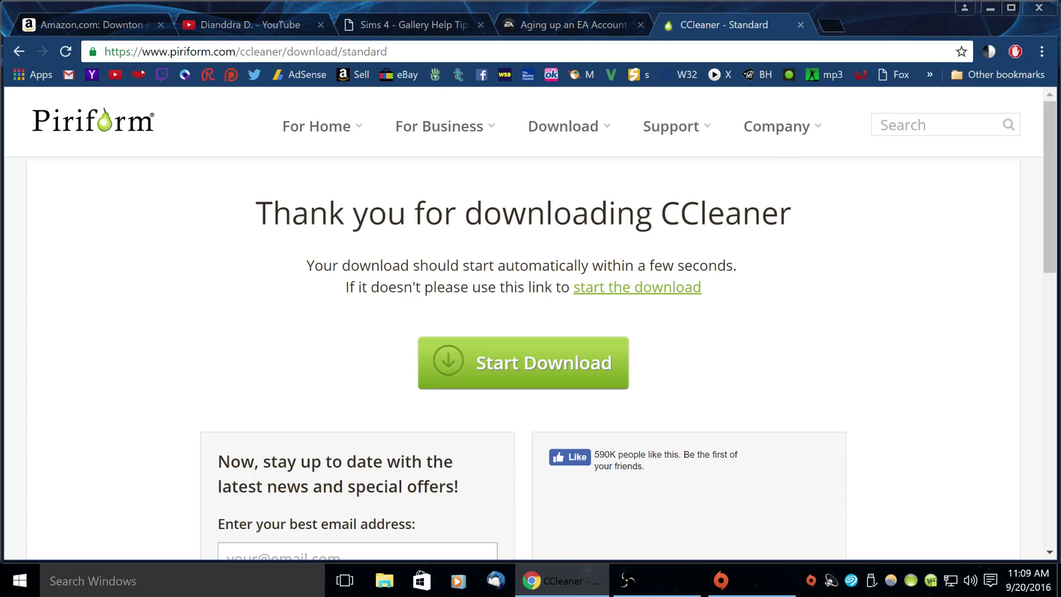
click(800, 25)
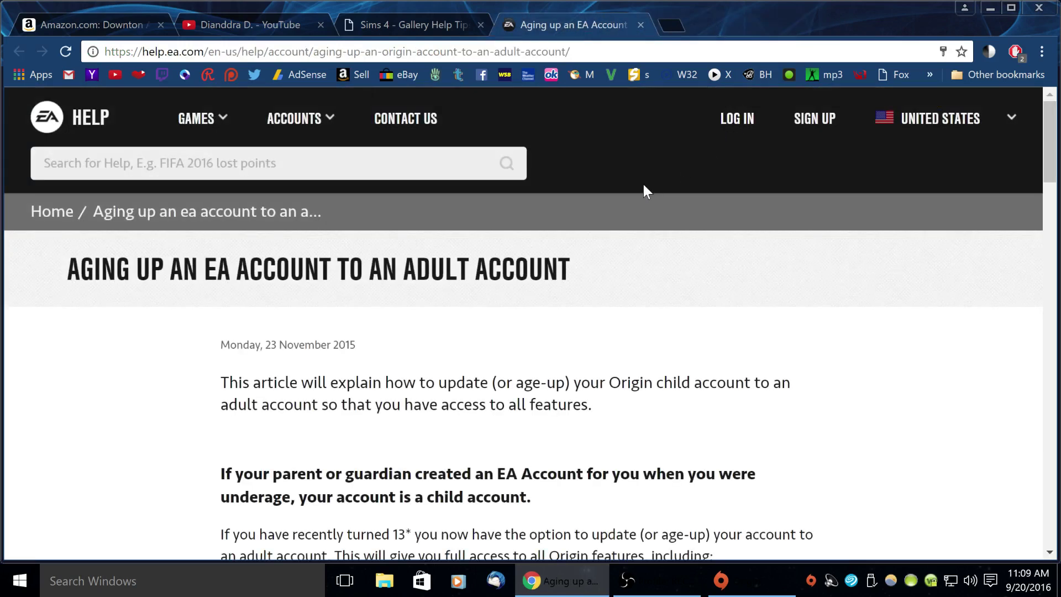
click(433, 27)
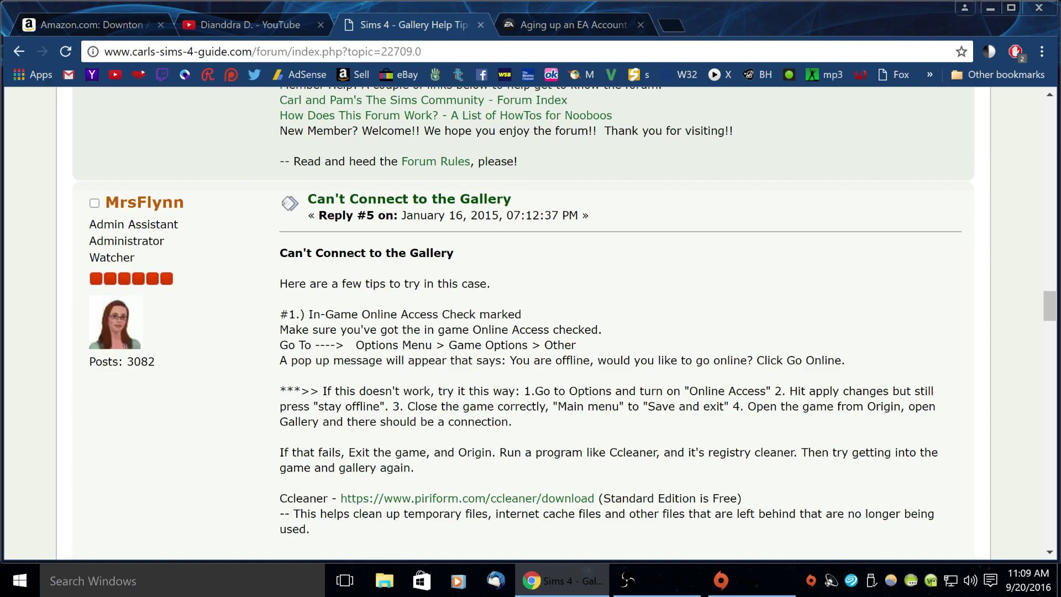
Read tip #2 about Full-Access Origin accounts in the "Can't Connect to the Gallery" post, highlighting its text
scroll(261, 235, down, 7)
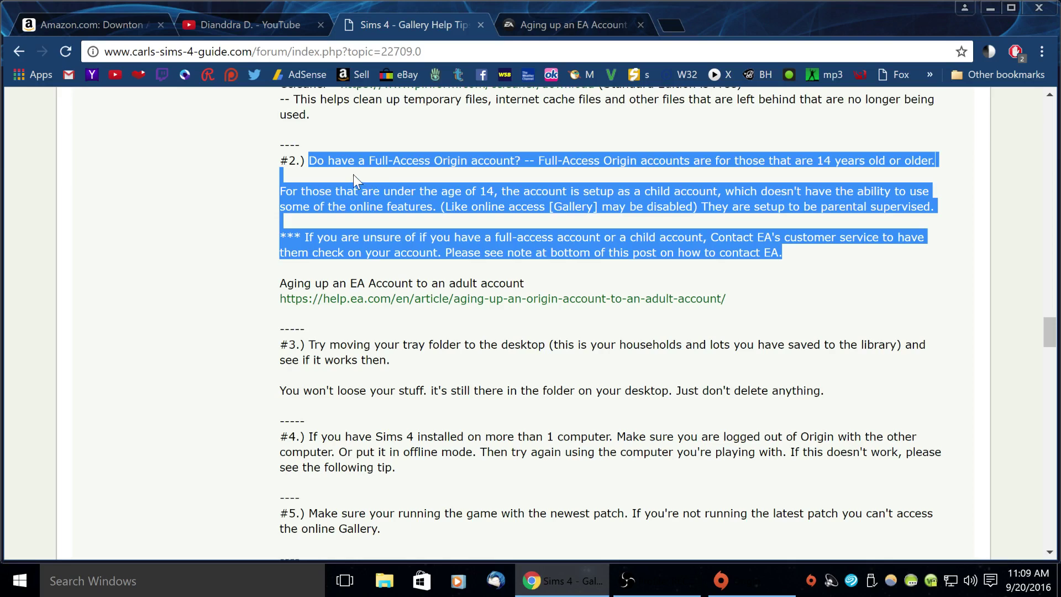
click(367, 137)
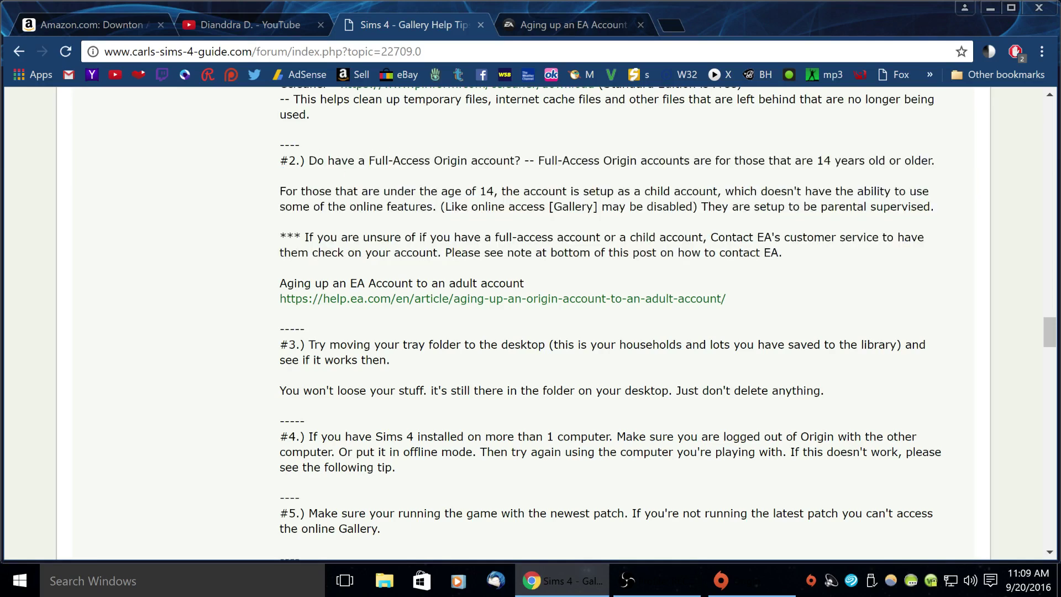
drag(308, 160, 781, 252)
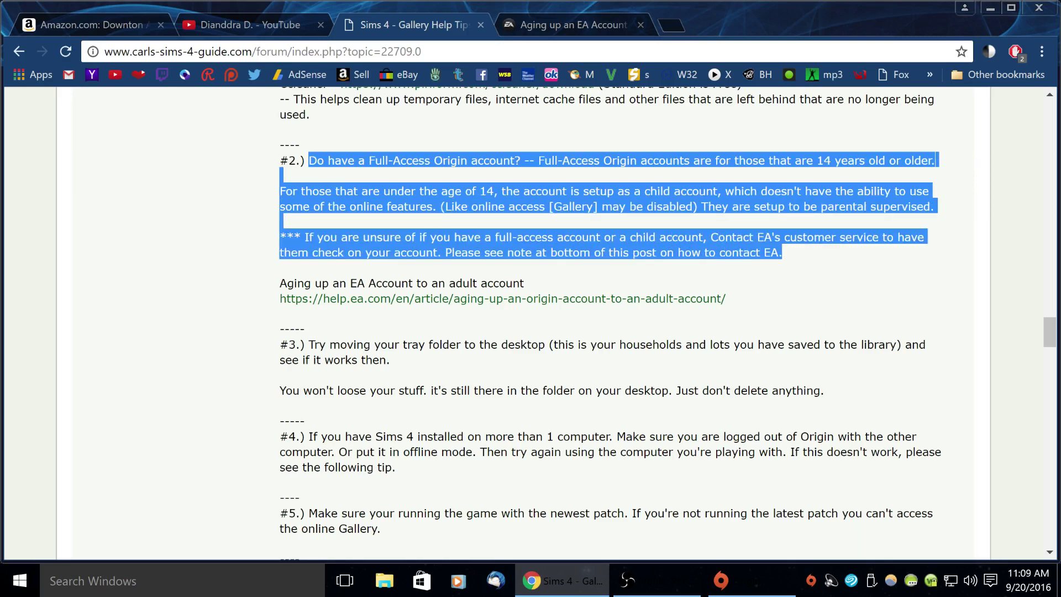
click(780, 284)
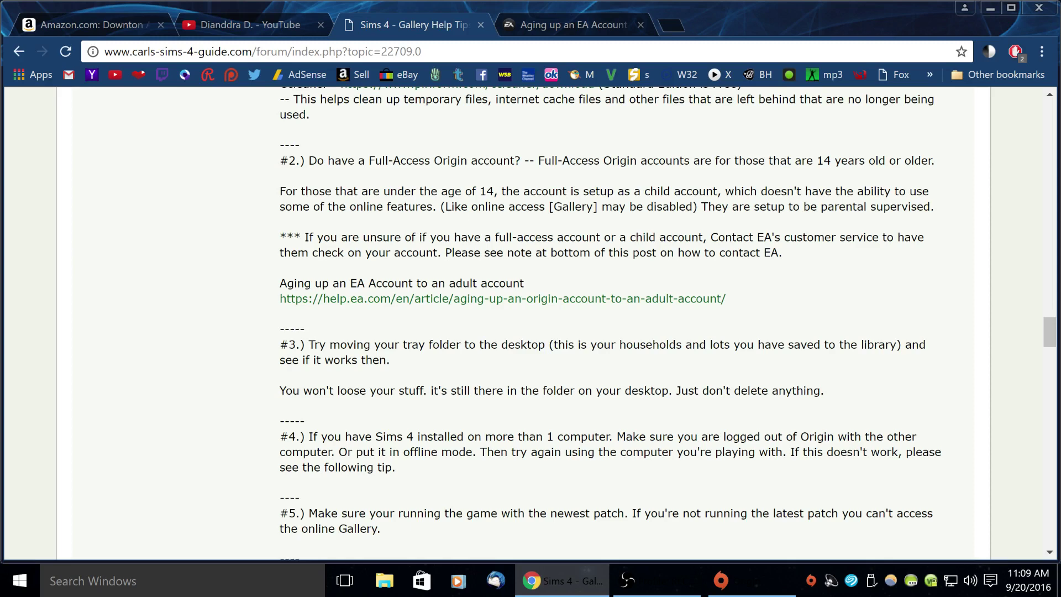
Check the age requirements and full-access features in EA's account aging-up article, and return to tip #2 in the forum thread
click(568, 28)
scroll(284, 290, down, 8)
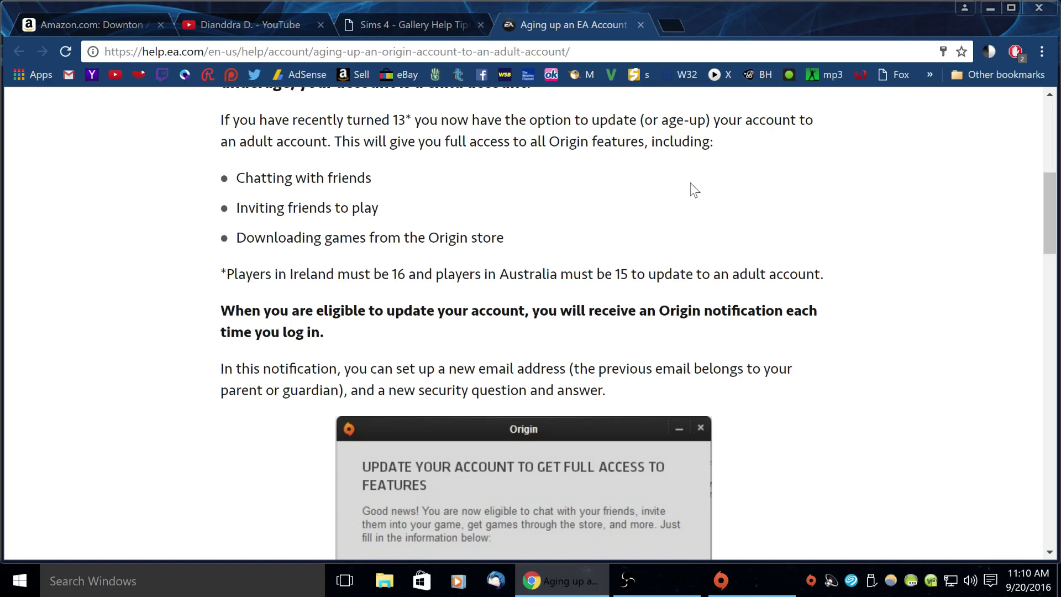
scroll(691, 190, up, 3)
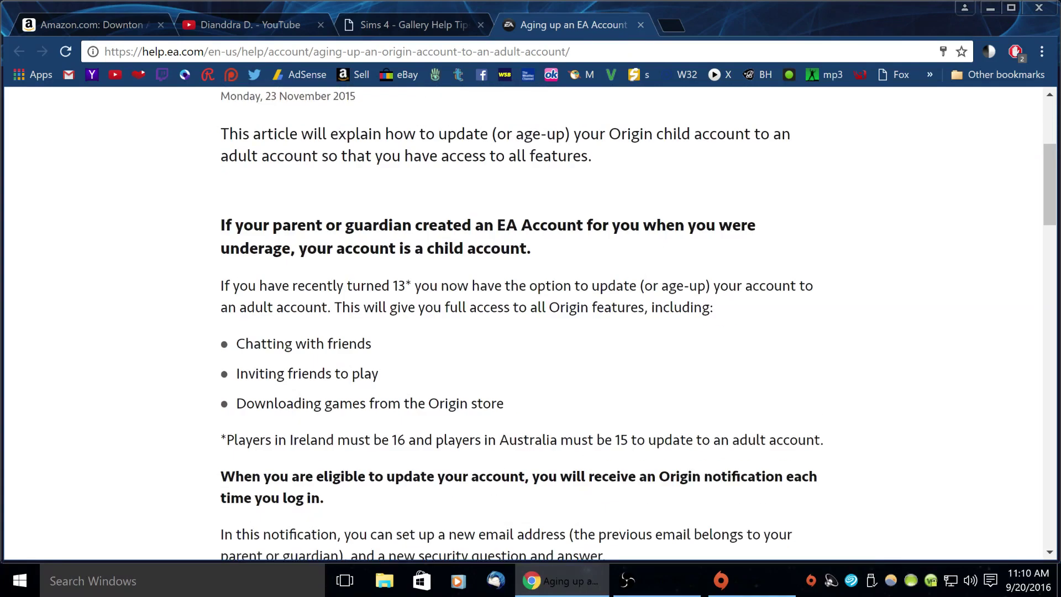
key(ctrl+shift+Tab)
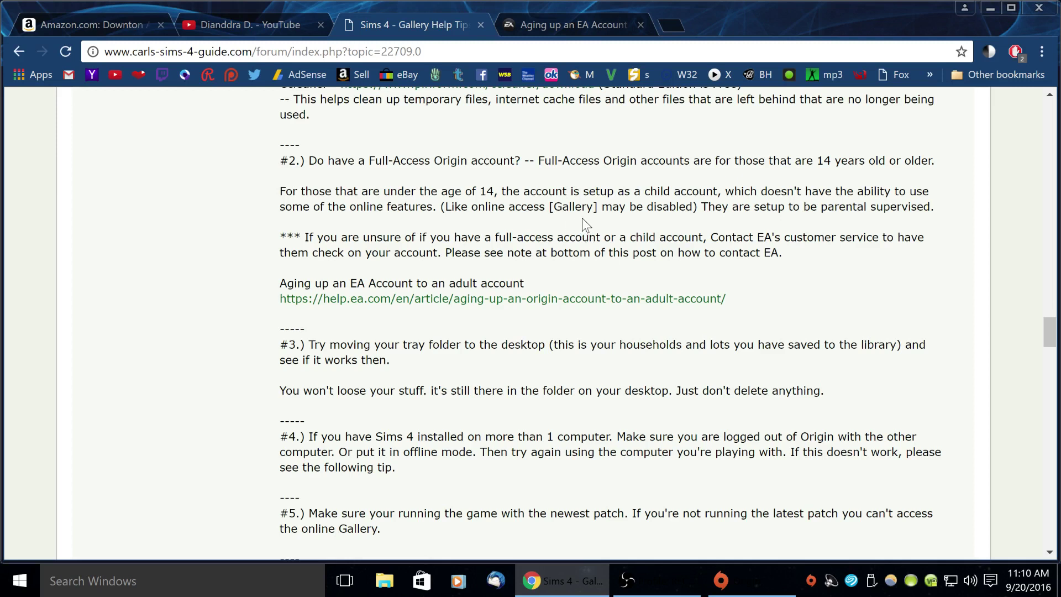
Read EA's aging-up article through the Origin account update form, email verification and related articles, and close the article
click(579, 24)
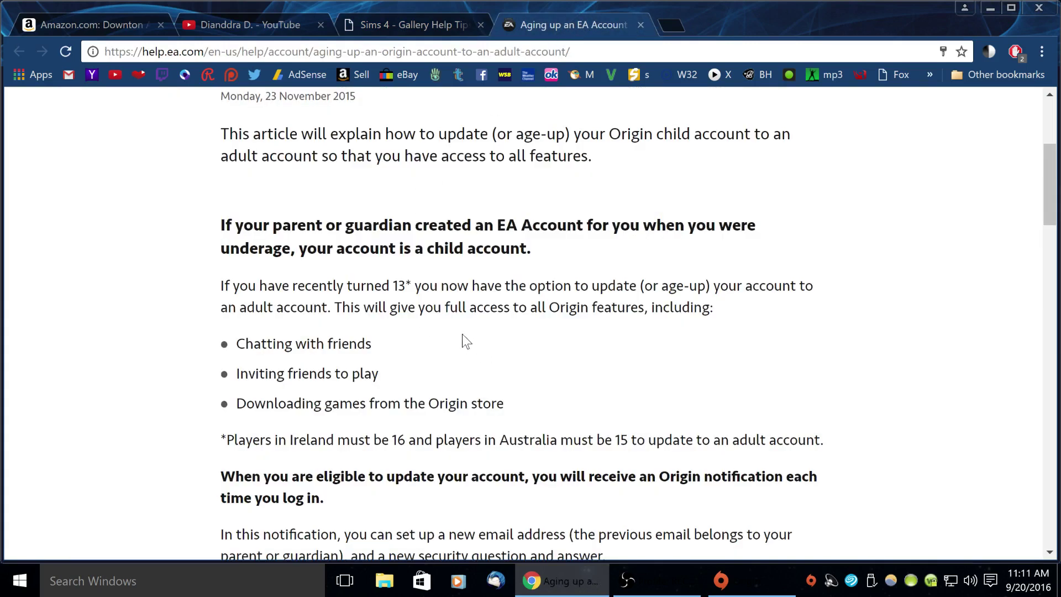
scroll(461, 340, down, 3)
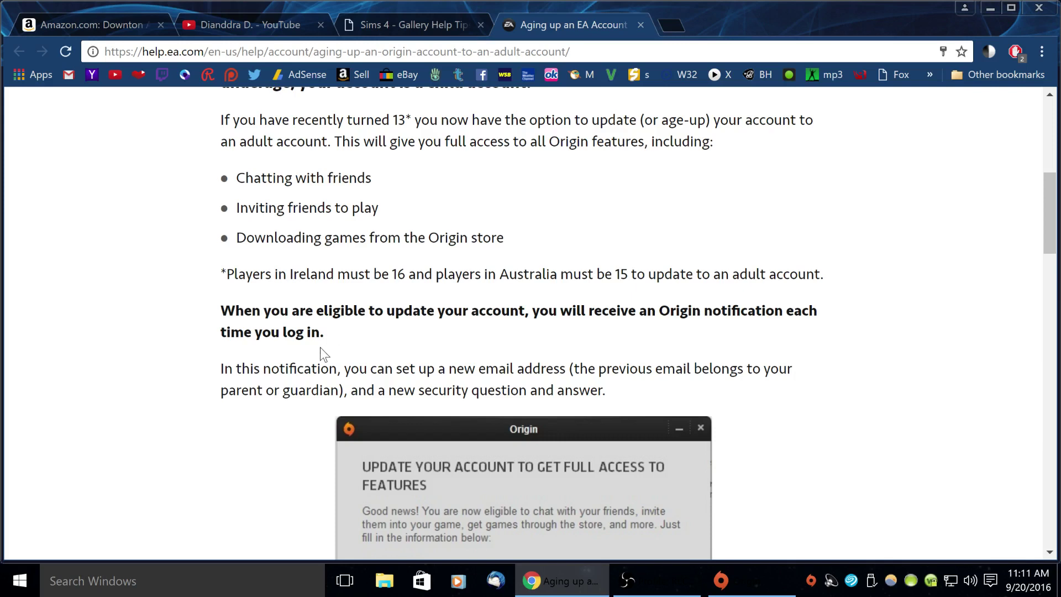
scroll(305, 356, down, 1)
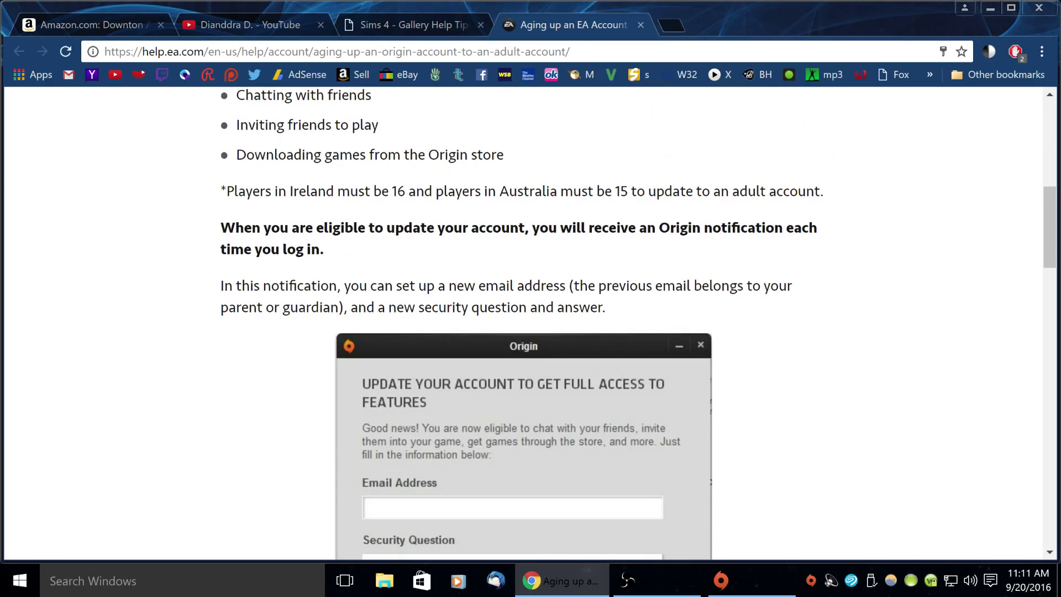
scroll(539, 237, down, 1)
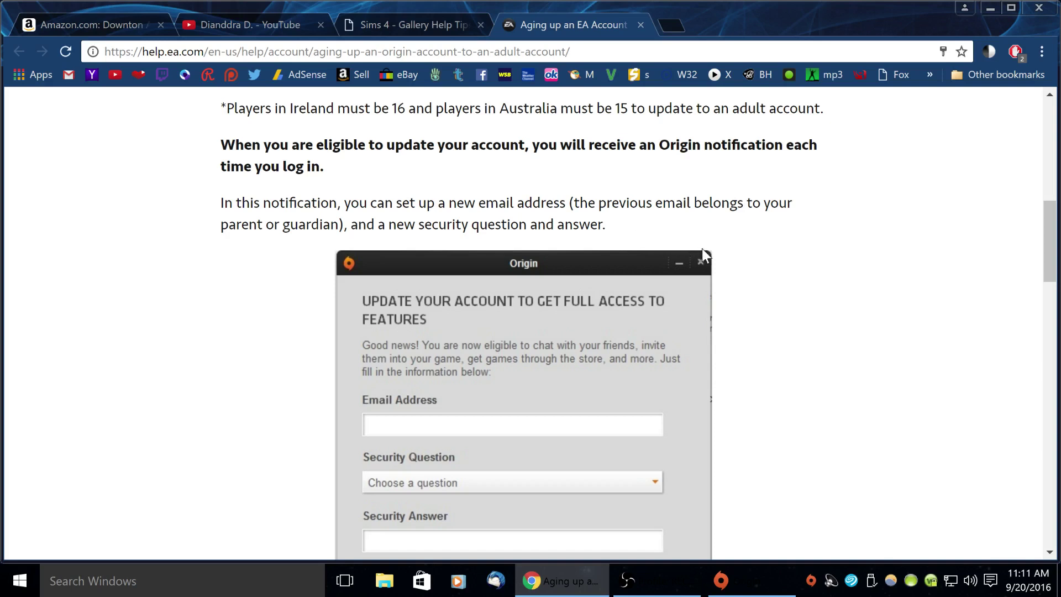
scroll(745, 329, down, 9)
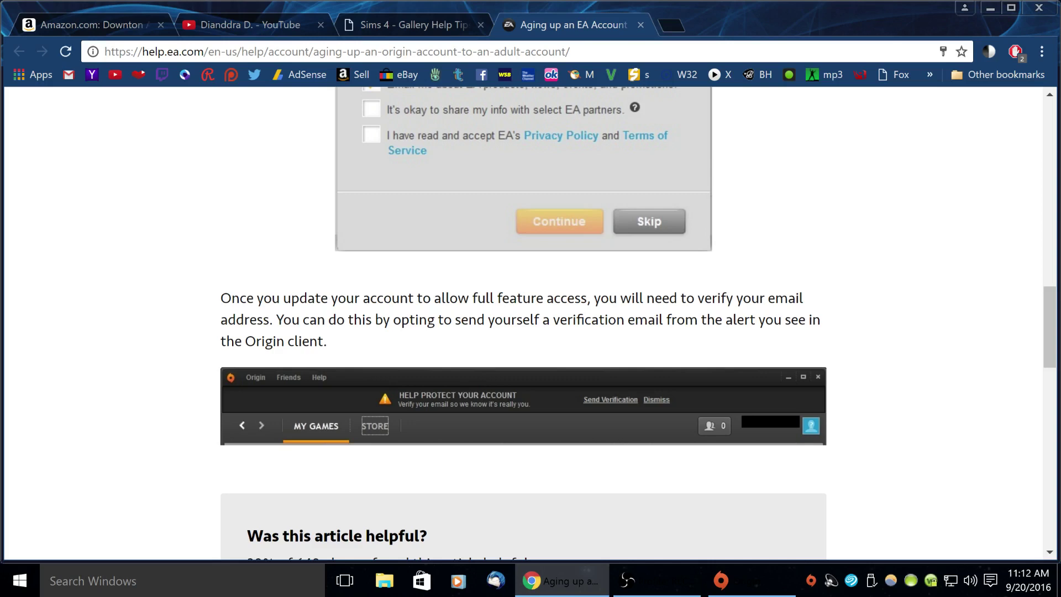
scroll(661, 306, down, 6)
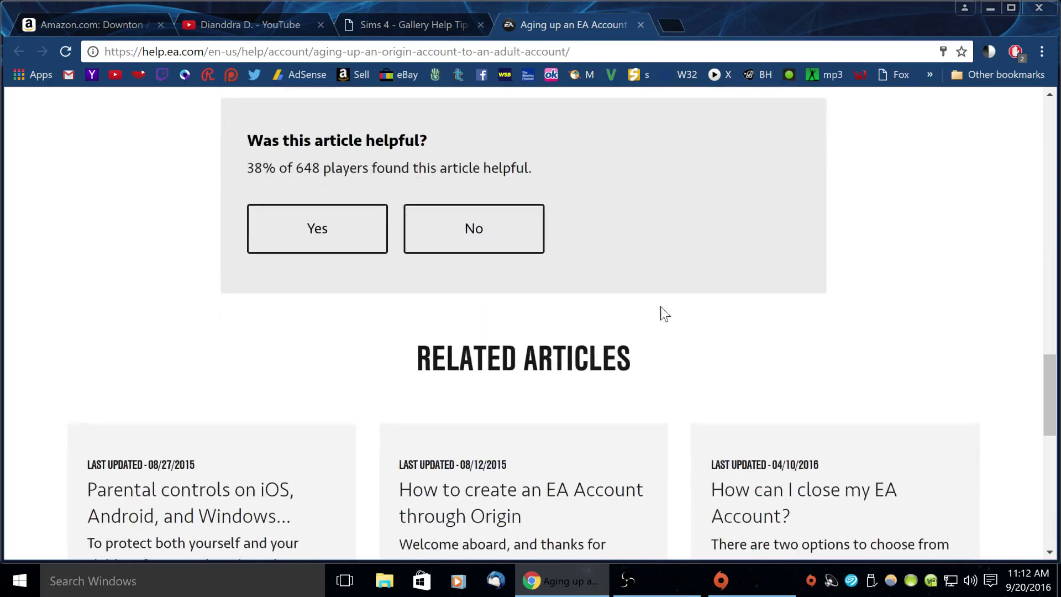
scroll(685, 301, down, 3)
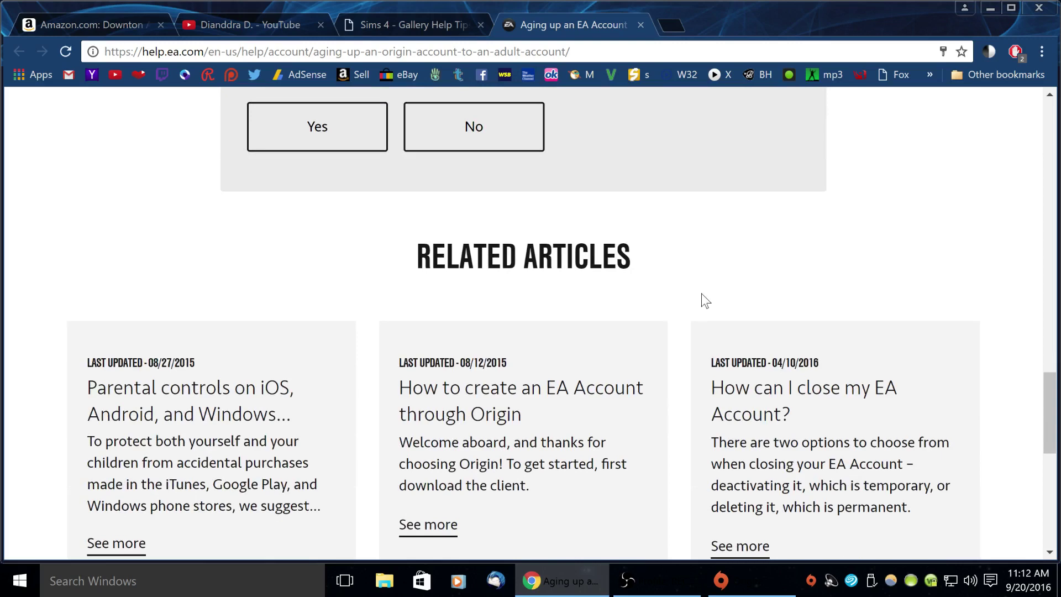
scroll(706, 301, up, 15)
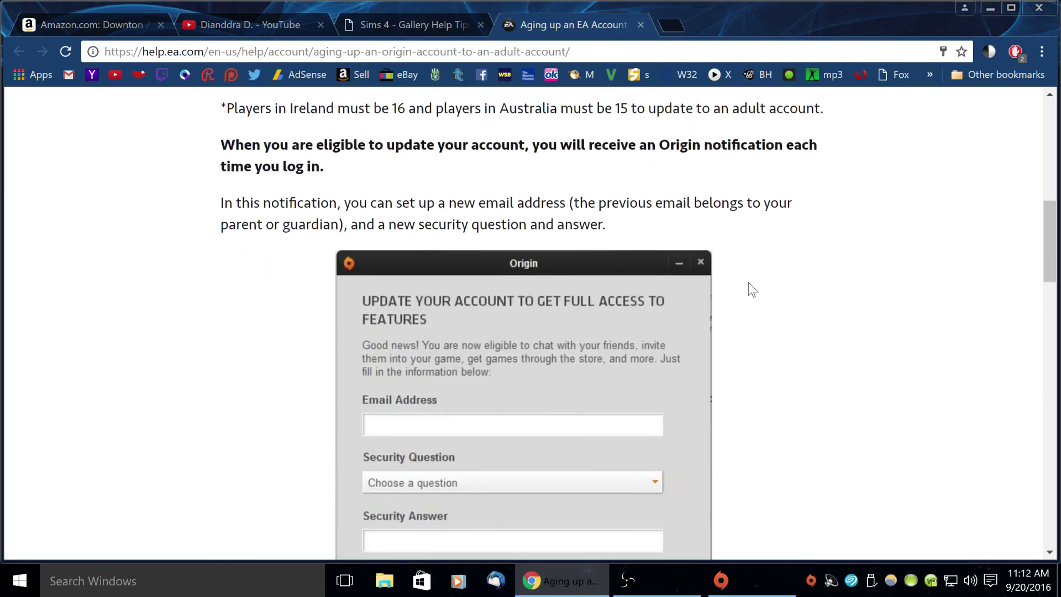
scroll(727, 282, up, 10)
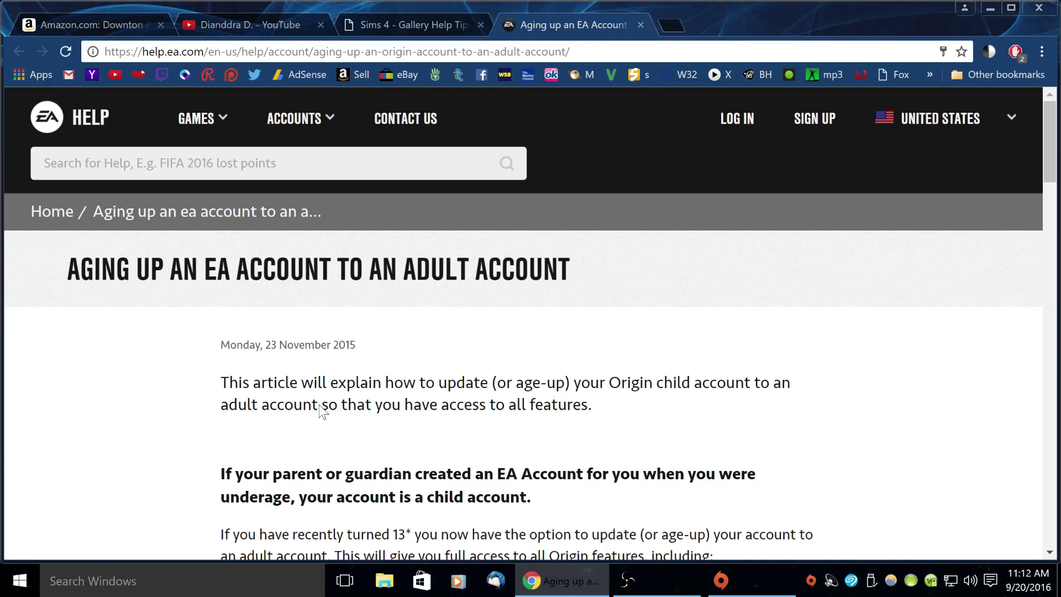
key(ctrl+w)
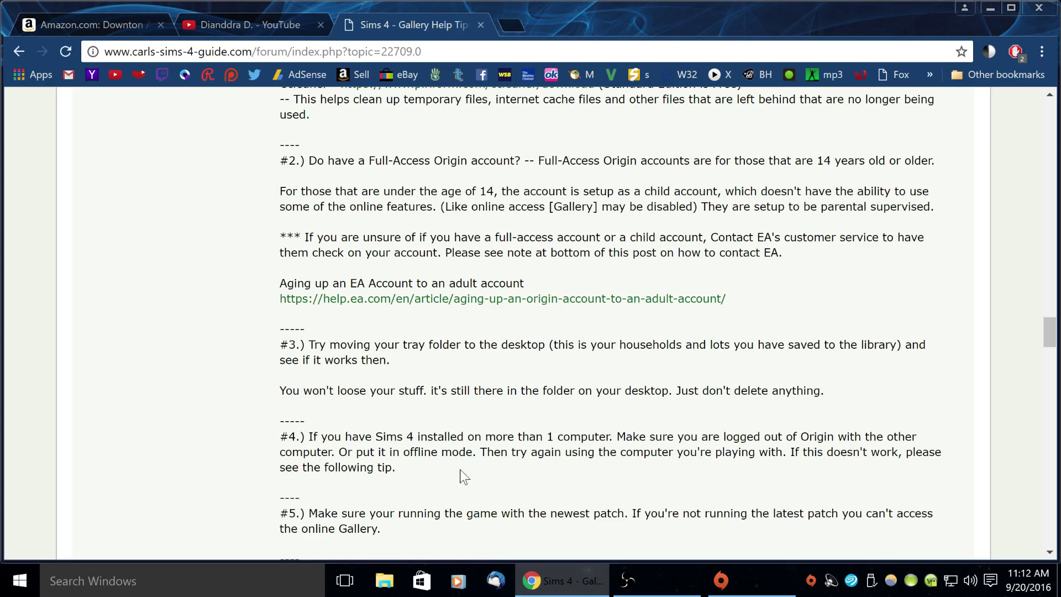
Review the Index Of Tips and Special Notes in the Gallery Help Tips thread, going back to its opening post's heading
scroll(517, 388, up, 20)
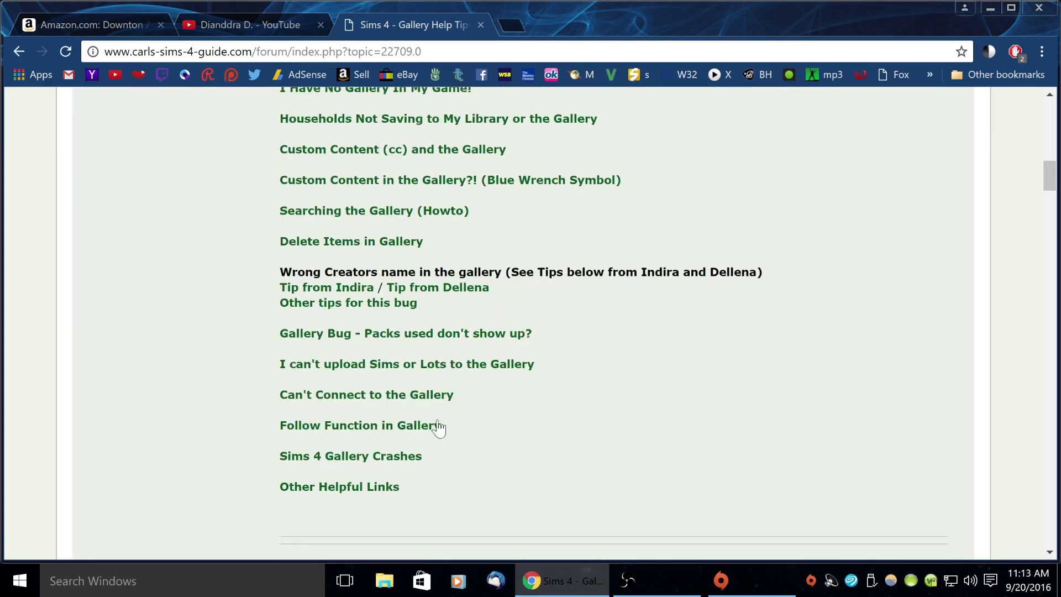
scroll(459, 415, up, 3)
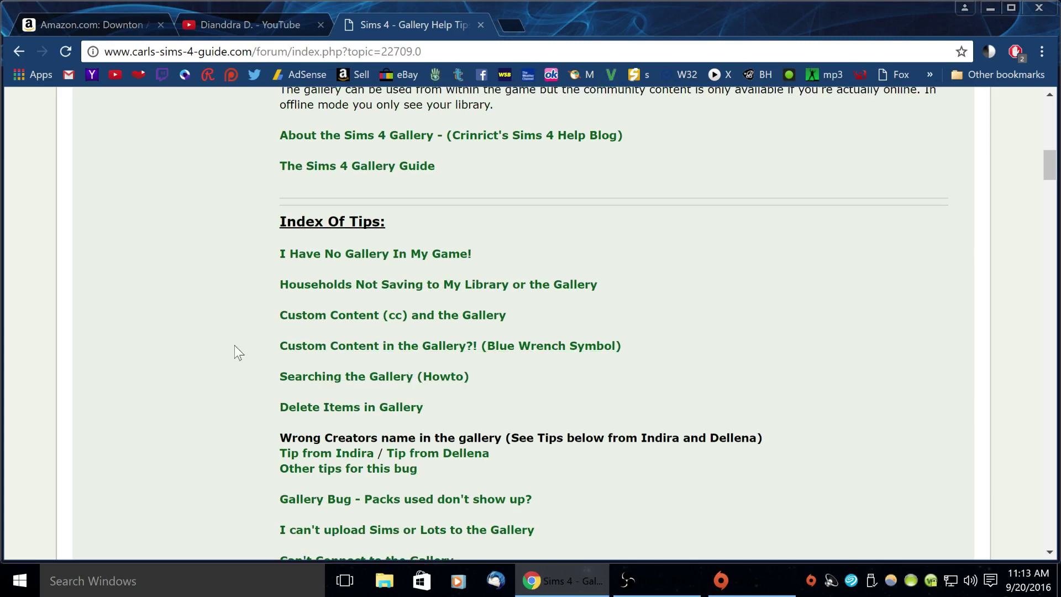
scroll(237, 352, up, 5)
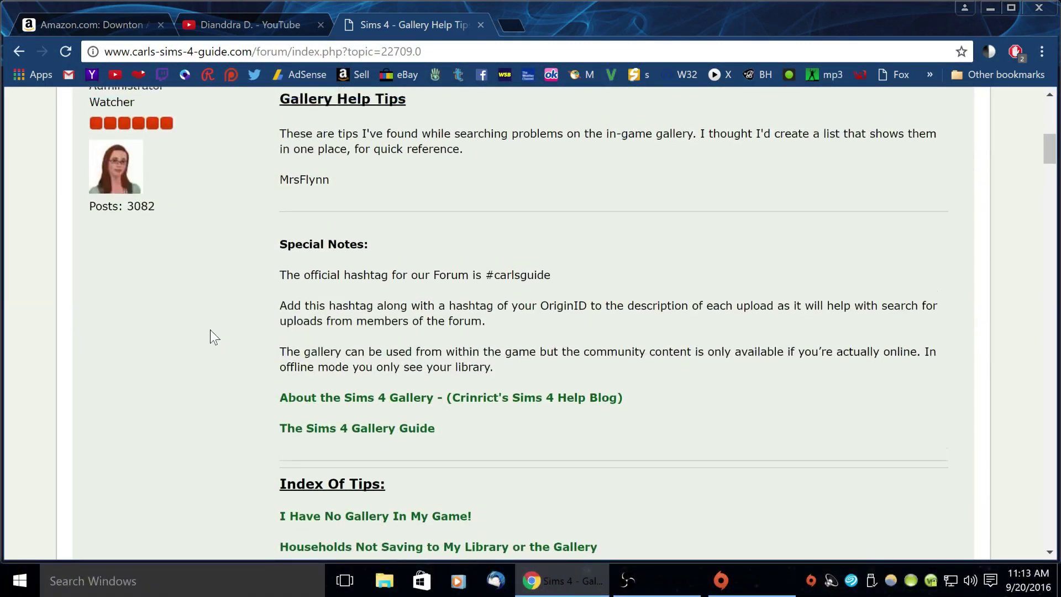
scroll(210, 329, up, 3)
scroll(199, 327, up, 2)
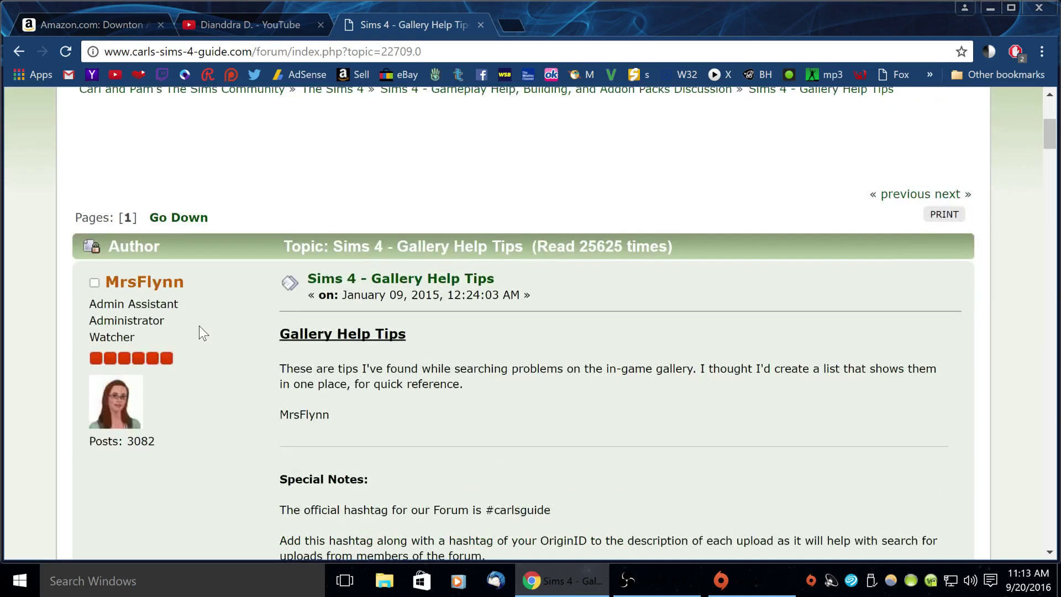